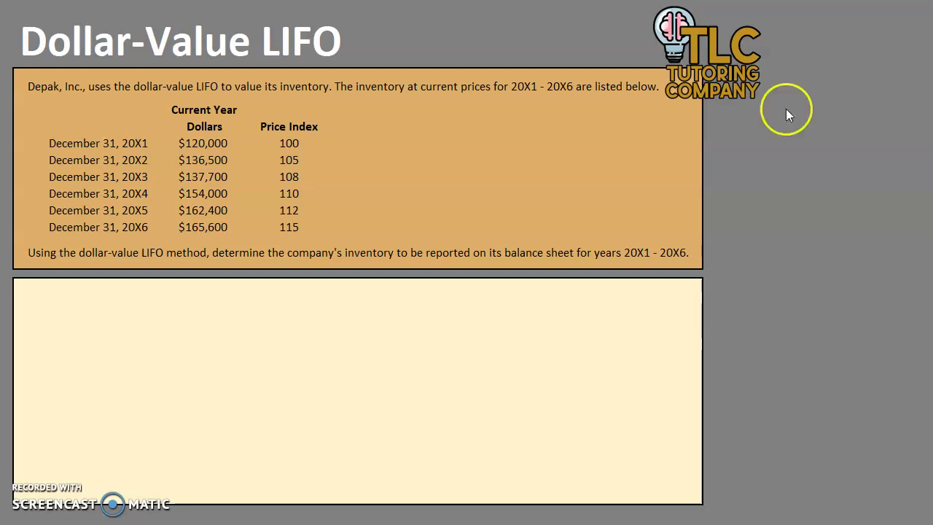
# Review the 20X1 inventory row and each value in the Price Index column
pyautogui.moveTo(75, 145); pyautogui.dragTo(299, 140)
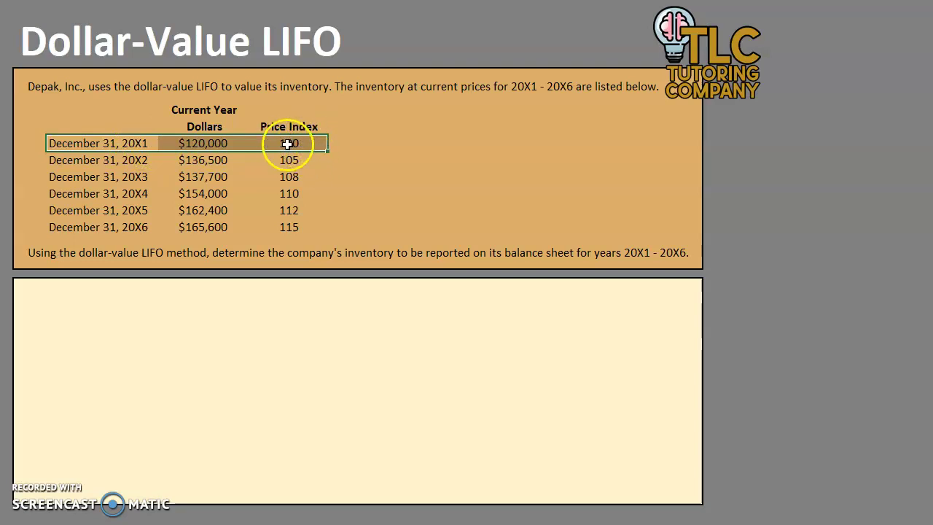
pyautogui.click(286, 159)
pyautogui.moveTo(287, 144); pyautogui.dragTo(289, 226)
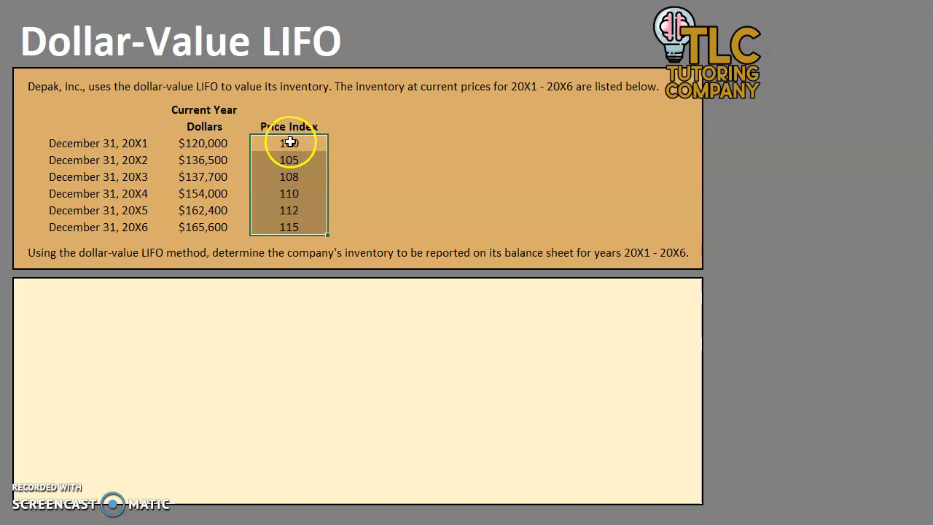
pyautogui.click(296, 142)
pyautogui.click(290, 160)
pyautogui.click(295, 182)
pyautogui.click(295, 194)
pyautogui.click(298, 210)
# Write 'Treat price index as a percentage!' in a blank cell right of the table
pyautogui.click(737, 148)
pyautogui.click(792, 123)
pyautogui.click(750, 123)
pyautogui.click(743, 144)
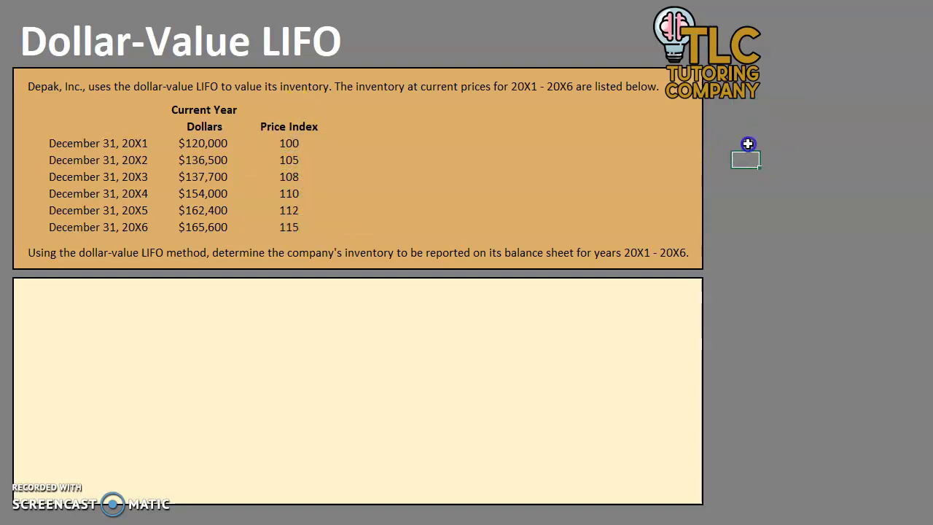
pyautogui.write('Treat price index as a percentag')
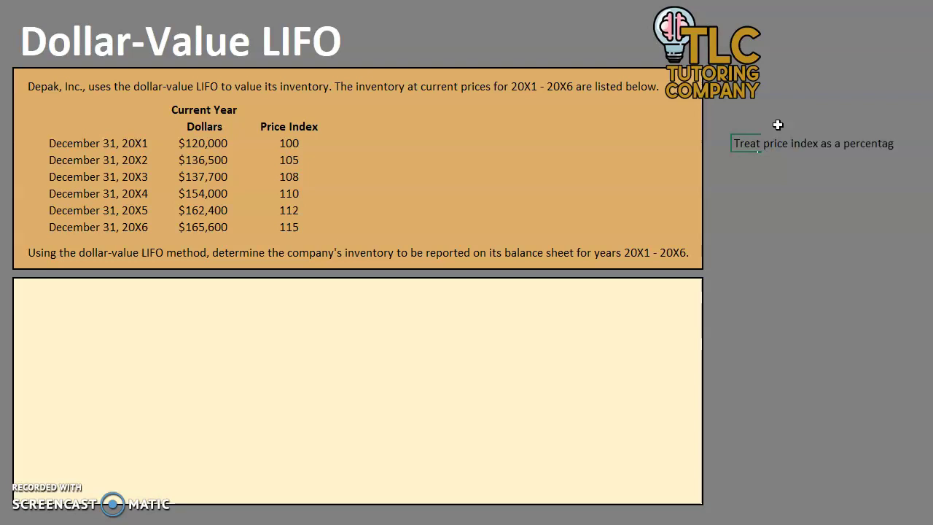
pyautogui.click(880, 267)
pyautogui.click(752, 141)
pyautogui.click(832, 193)
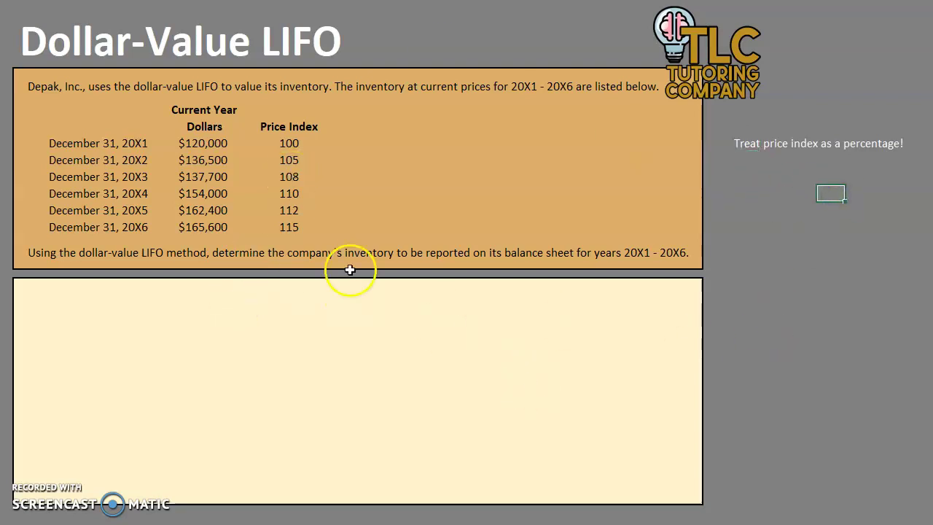
pyautogui.click(292, 142)
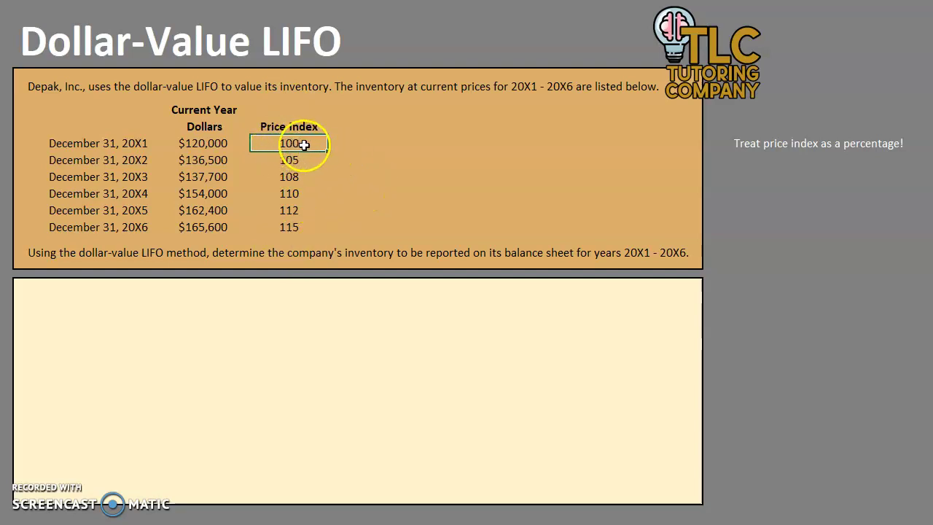
# Re-enter the price indexes as decimals: 1, 1.05, 1.08, 1.1, 1.12 and 1.15
pyautogui.press('F2')
pyautogui.press('Return')
pyautogui.write('1.05')
pyautogui.press('Return')
pyautogui.write('1.08')
pyautogui.press('Return')
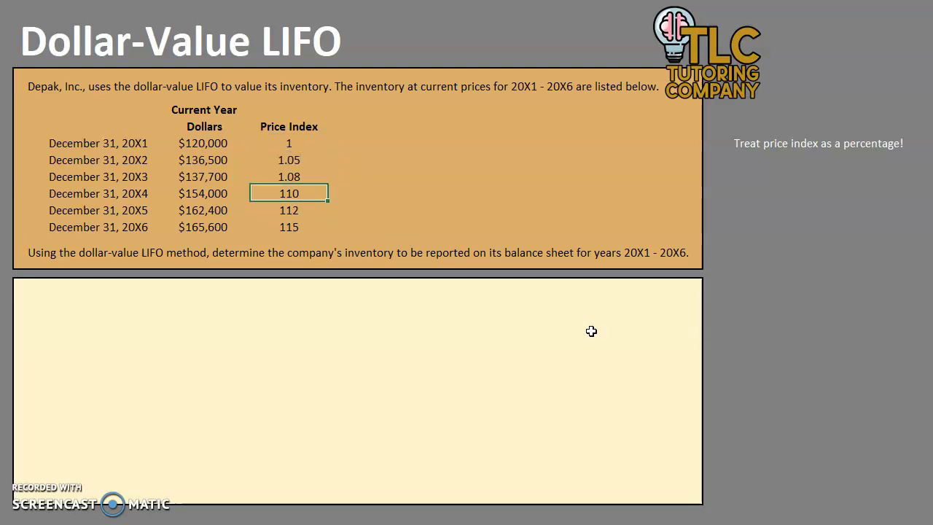
pyautogui.write('1.1')
pyautogui.press('Return')
pyautogui.write('1.12')
pyautogui.press('Return')
pyautogui.write('1.')
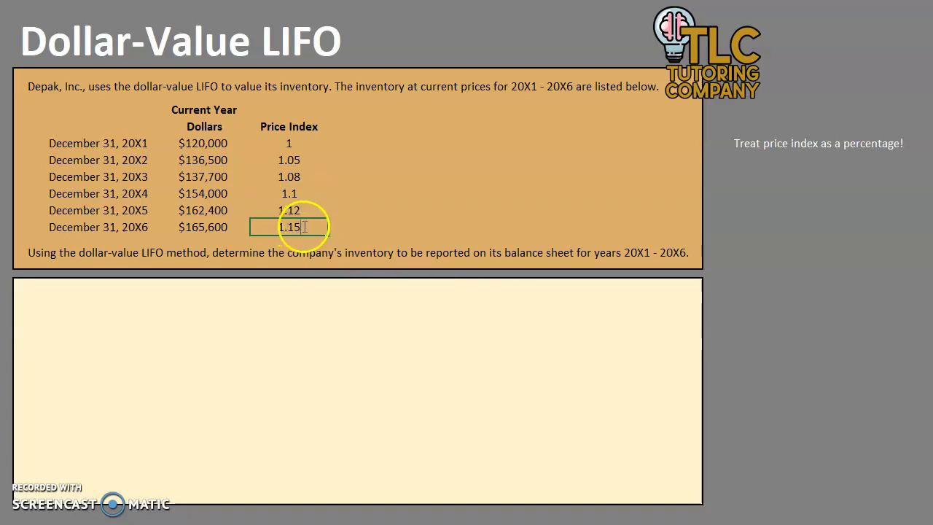
# Format all six price indexes to show two decimal places
pyautogui.click(304, 175)
pyautogui.click(293, 143)
pyautogui.moveTo(293, 142); pyautogui.dragTo(294, 226)
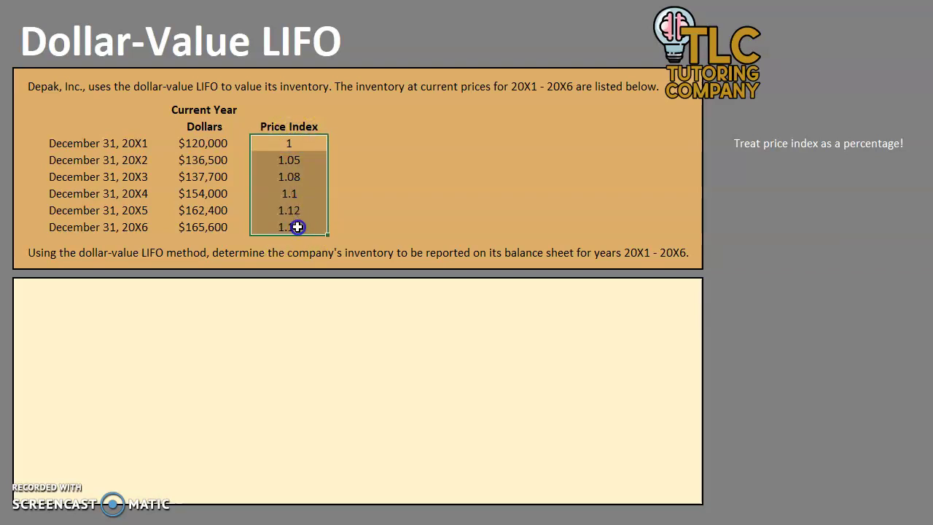
pyautogui.hotkey('alt', 'h')
pyautogui.press('0')
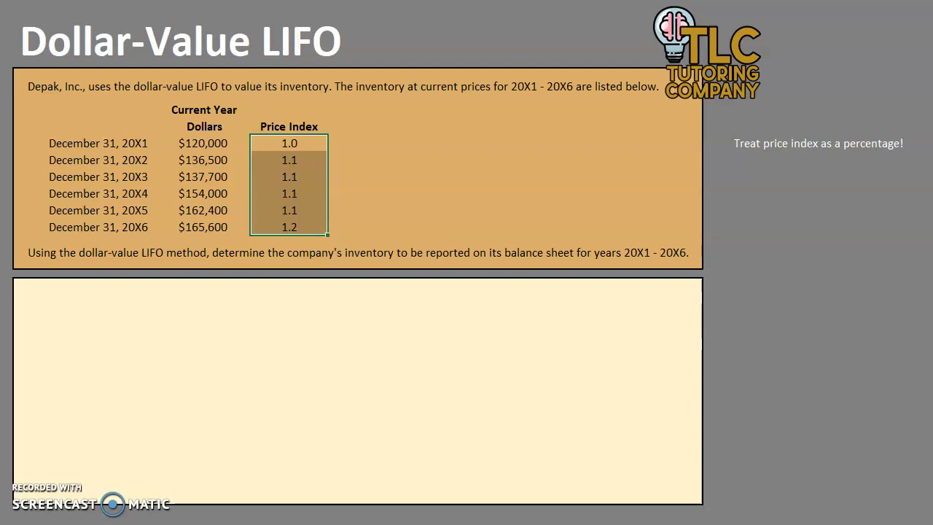
pyautogui.hotkey('alt', 'h')
pyautogui.press('0')
pyautogui.click(488, 210)
pyautogui.click(329, 206)
pyautogui.click(548, 197)
pyautogui.click(354, 139)
pyautogui.click(355, 124)
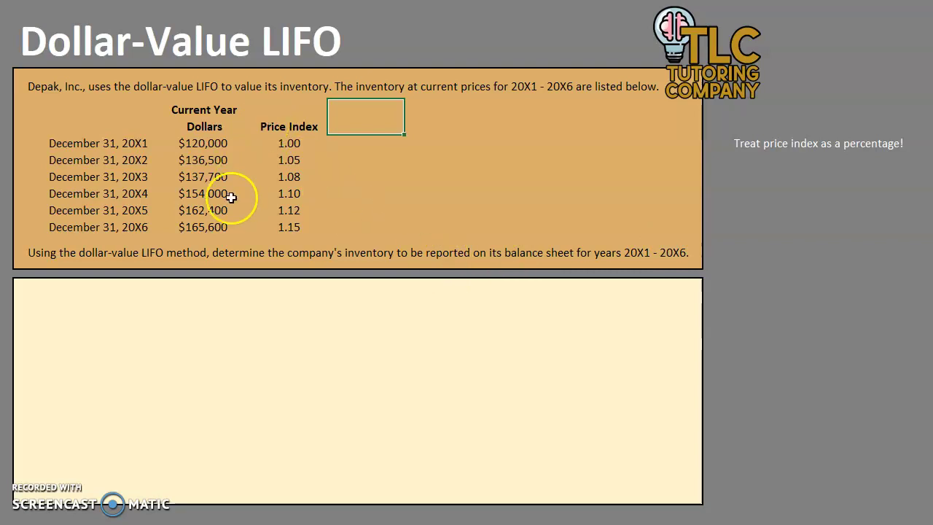
# Head the two columns right of Price Index 'Base Year $' and 'Change from Prior Year'
pyautogui.write('Base Y')
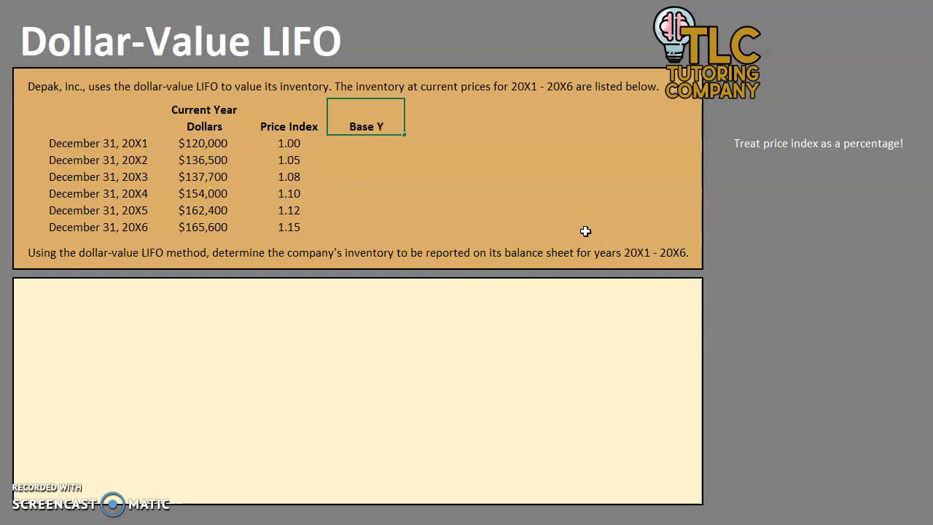
pyautogui.write('ear $')
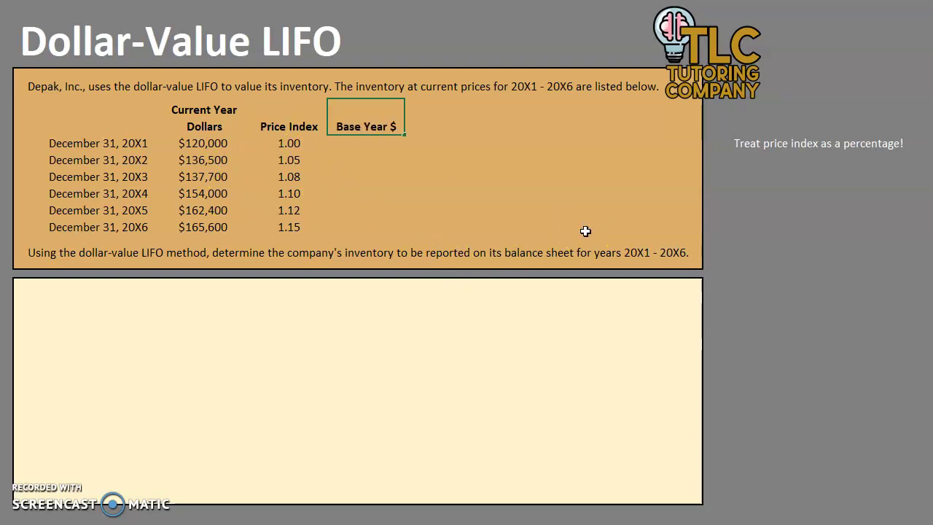
pyautogui.press('Tab')
pyautogui.write('Change from')
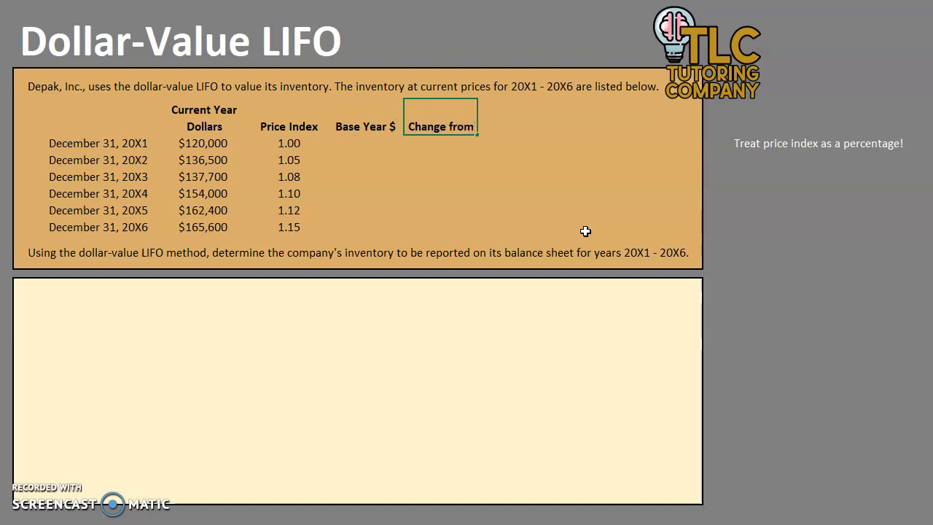
pyautogui.write(' Prior Year')
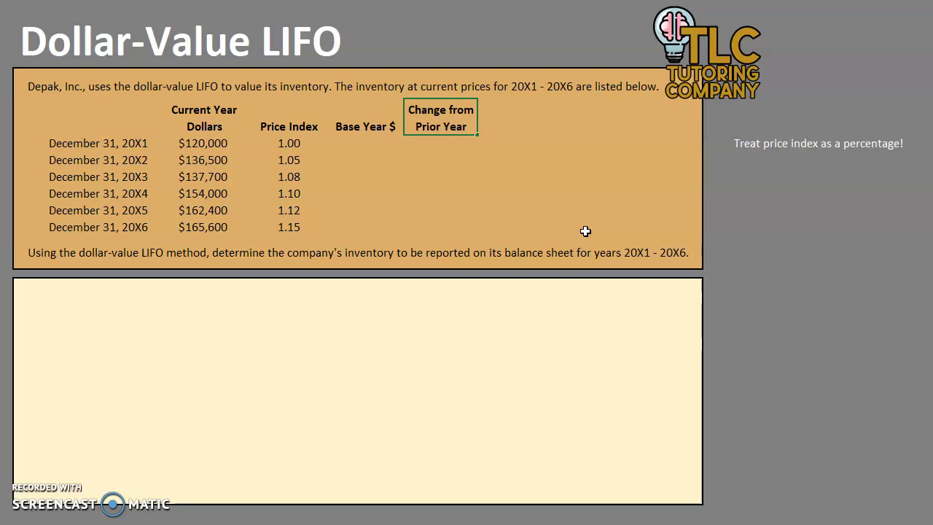
pyautogui.click(371, 193)
pyautogui.click(379, 146)
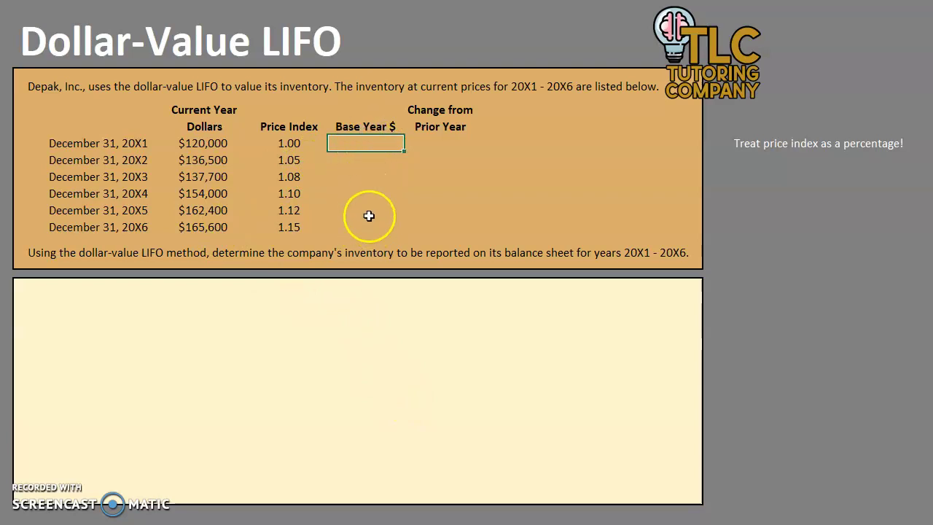
pyautogui.click(362, 145)
pyautogui.write('=')
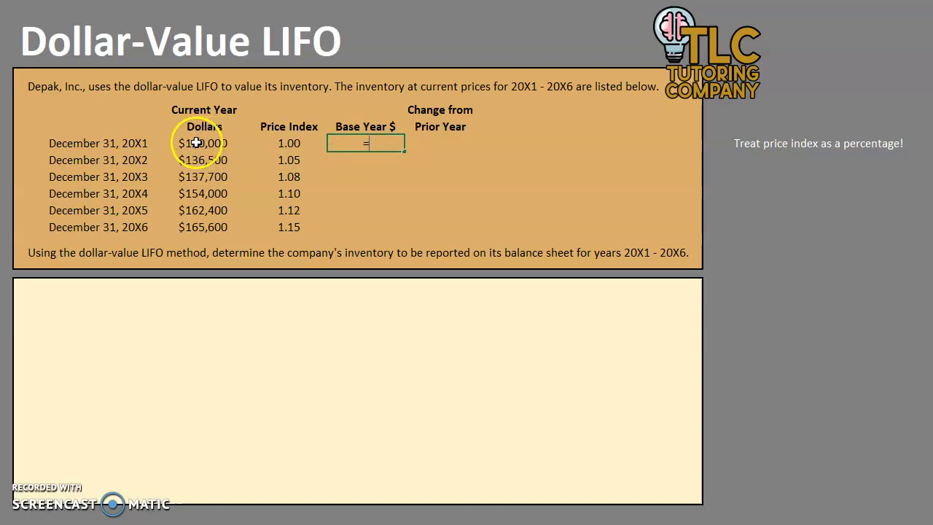
pyautogui.click(220, 145)
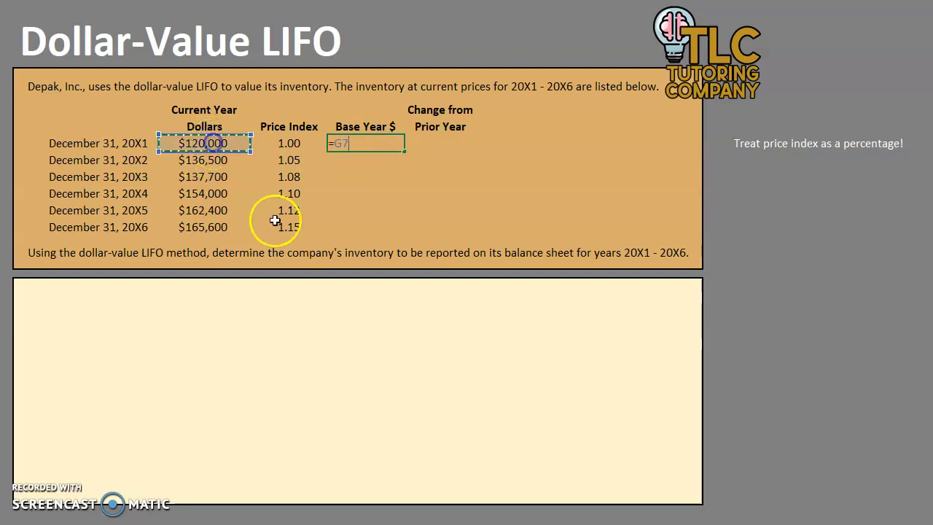
pyautogui.write('/')
pyautogui.click(294, 145)
pyautogui.press('Return')
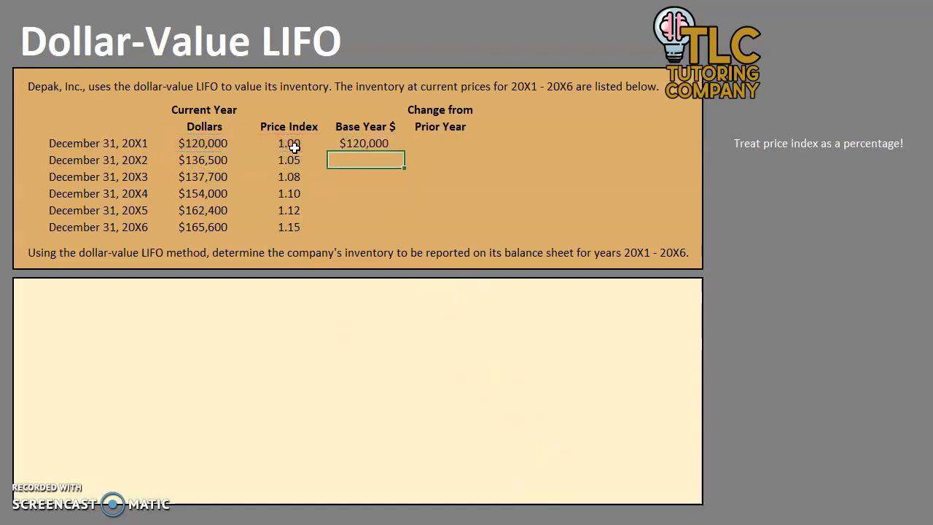
pyautogui.click(364, 143)
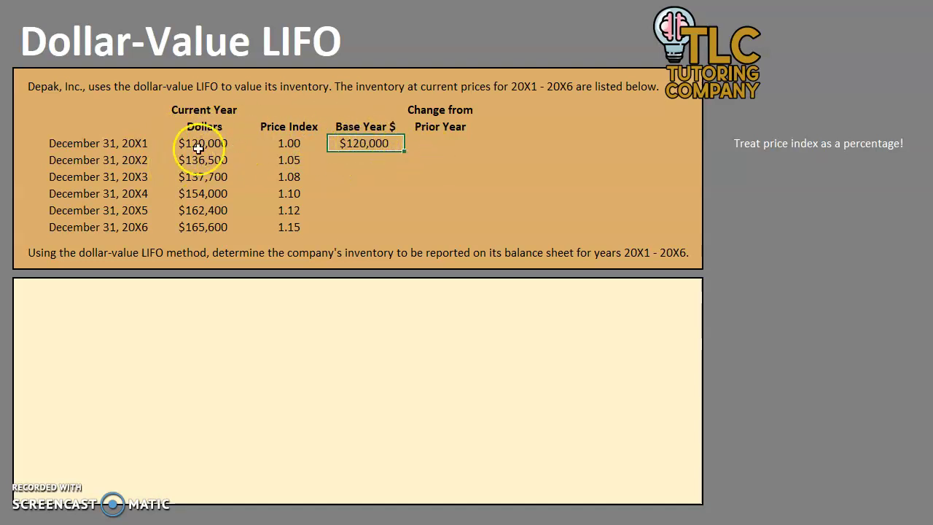
pyautogui.moveTo(404, 151); pyautogui.dragTo(385, 231)
pyautogui.click(364, 162)
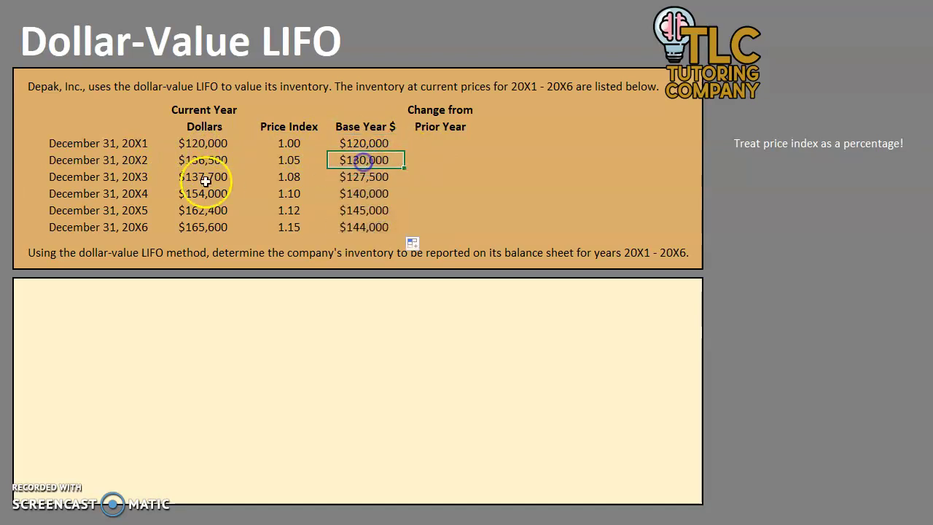
pyautogui.click(194, 159)
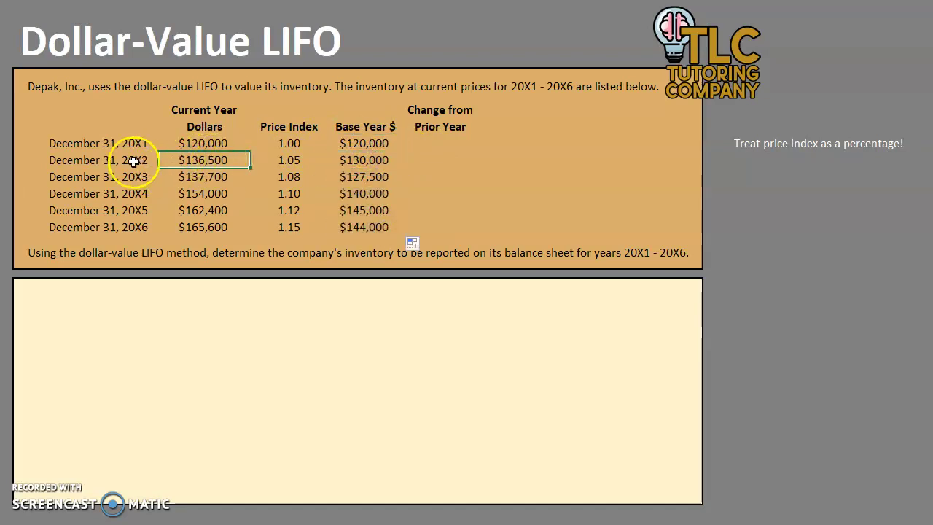
pyautogui.click(299, 160)
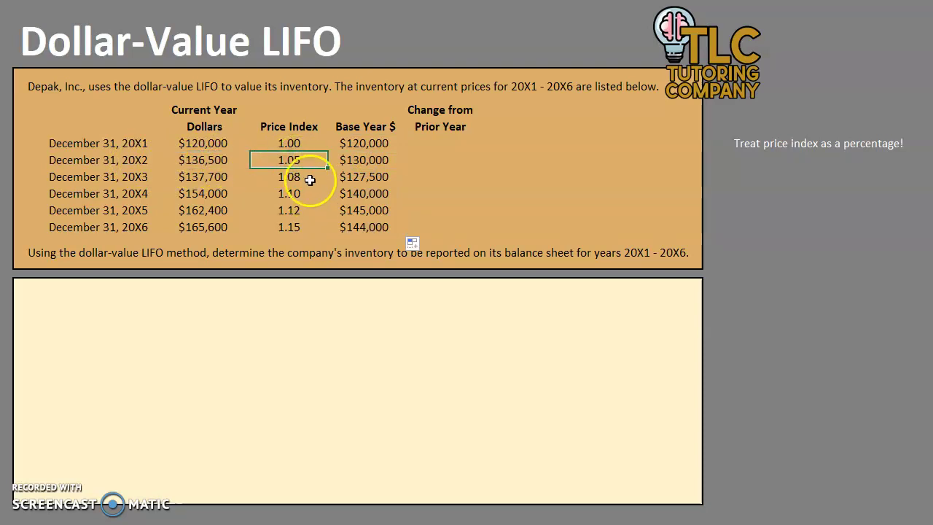
pyautogui.click(354, 162)
pyautogui.click(383, 226)
pyautogui.click(411, 350)
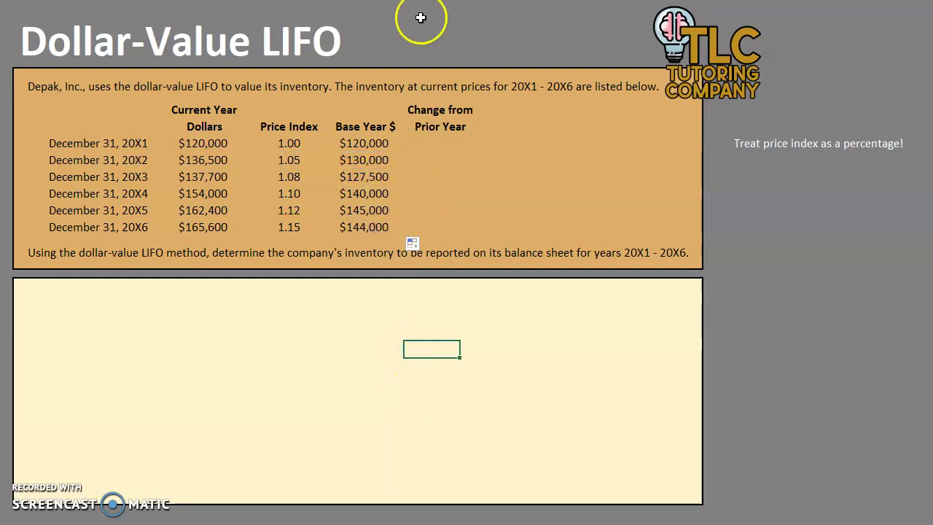
pyautogui.click(205, 162)
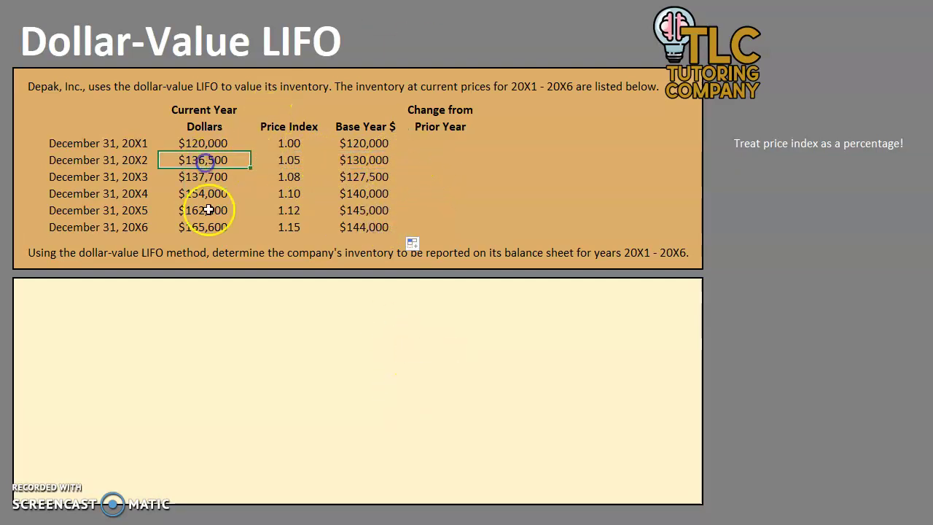
pyautogui.click(286, 159)
pyautogui.click(339, 159)
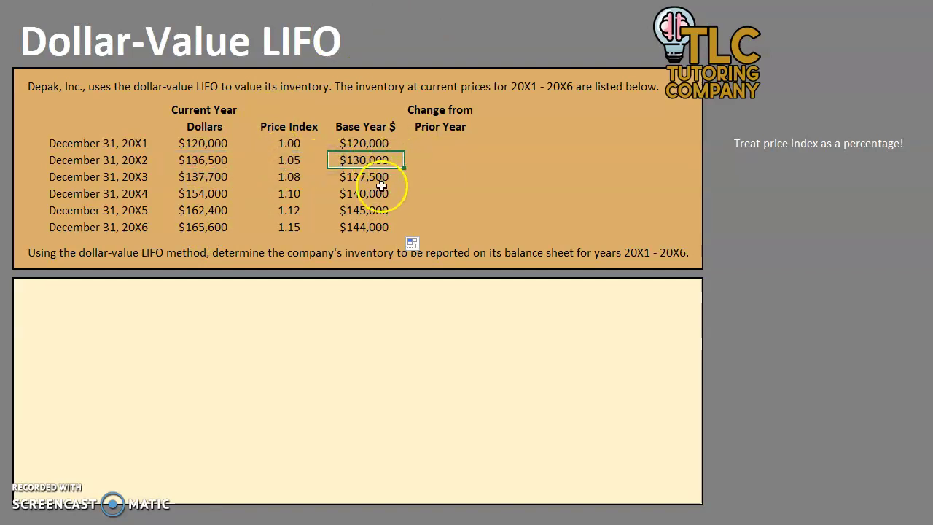
pyautogui.click(424, 148)
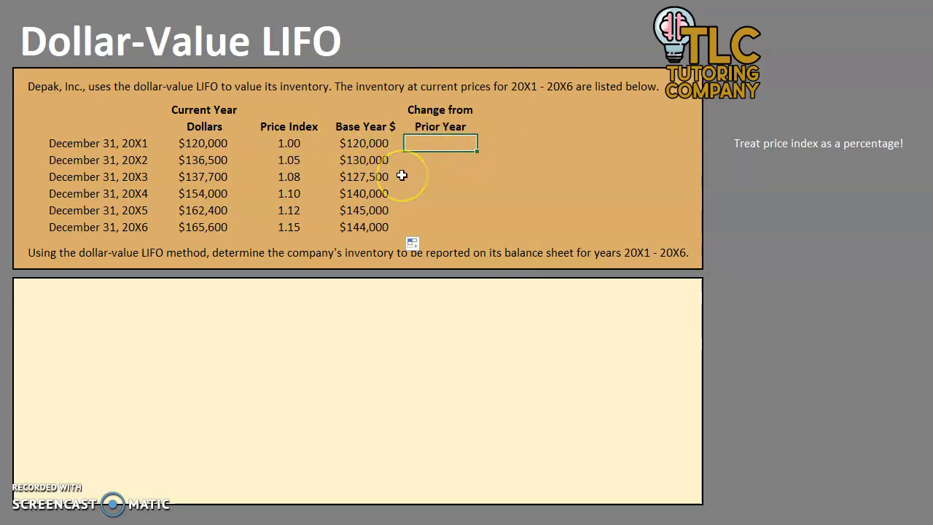
# Enter a dash for 20X1 and the formula =L8-L7 for the 20X2 change
pyautogui.write('-')
pyautogui.press('Return')
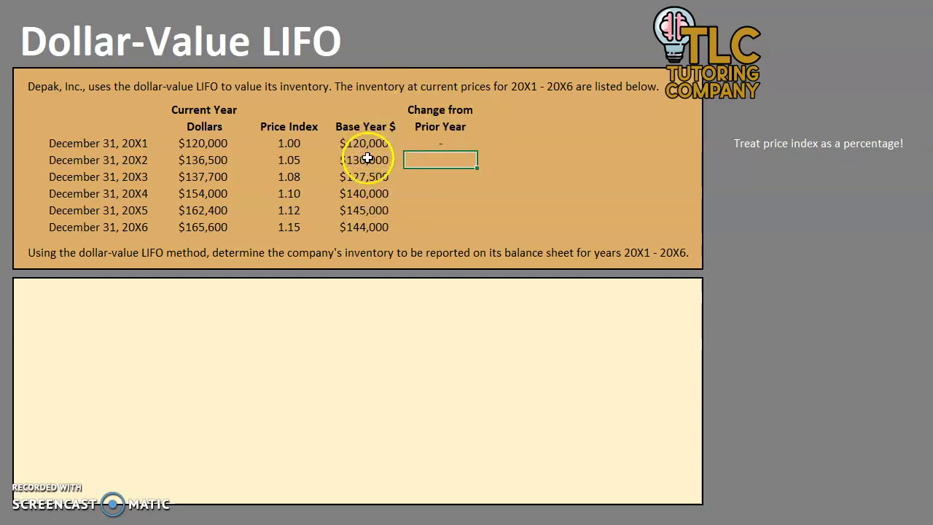
pyautogui.write('=')
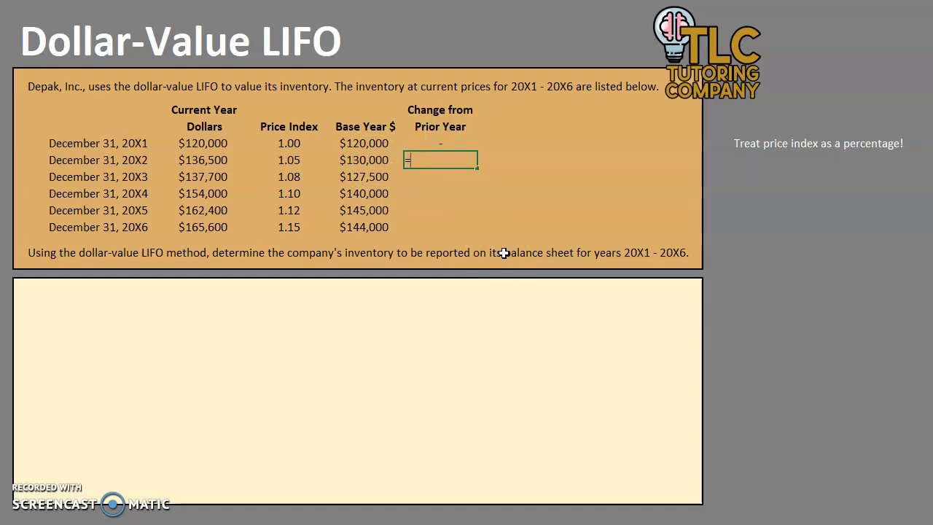
pyautogui.press('Left')
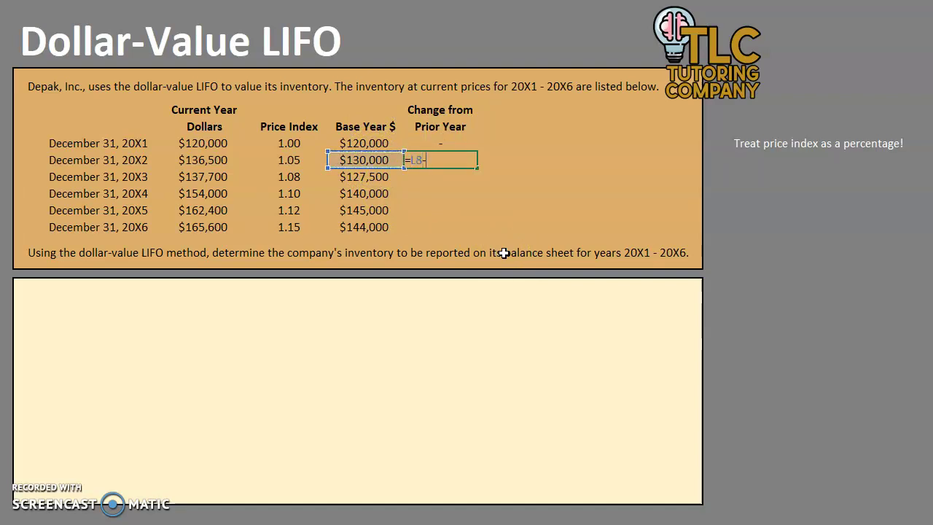
pyautogui.write('-')
pyautogui.press('Left')
pyautogui.press('Up')
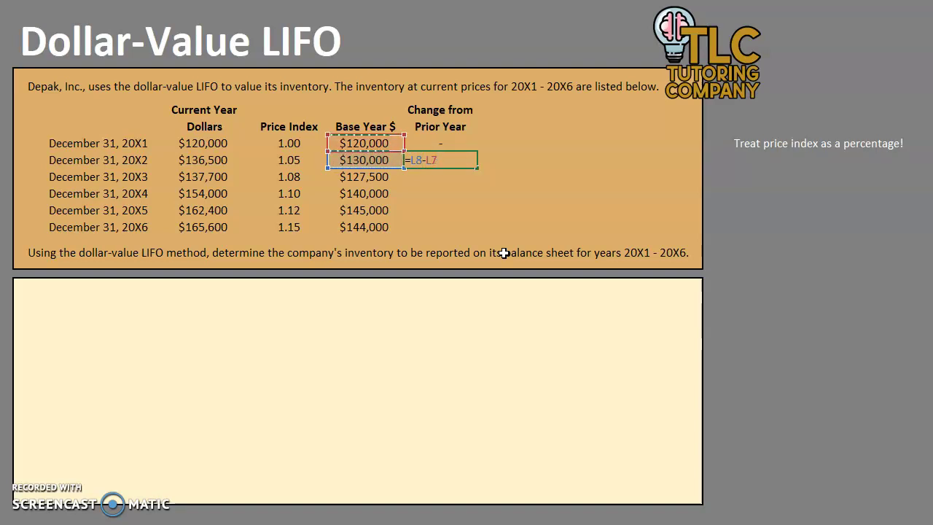
pyautogui.press('Return')
# Fill the change formula through 20X6, giving ($2,500), $12,500, $5,000 and ($1,000)
pyautogui.moveTo(371, 137); pyautogui.dragTo(367, 173)
pyautogui.click(375, 165)
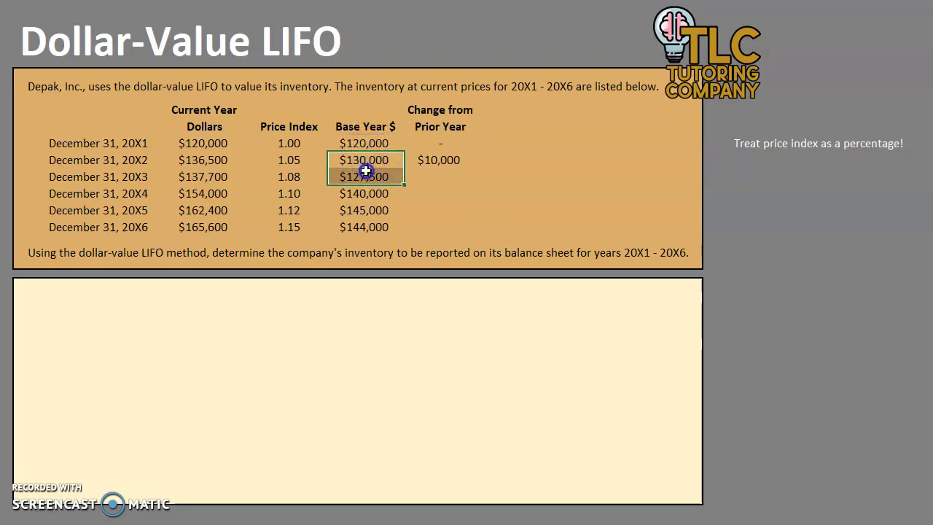
pyautogui.click(470, 161)
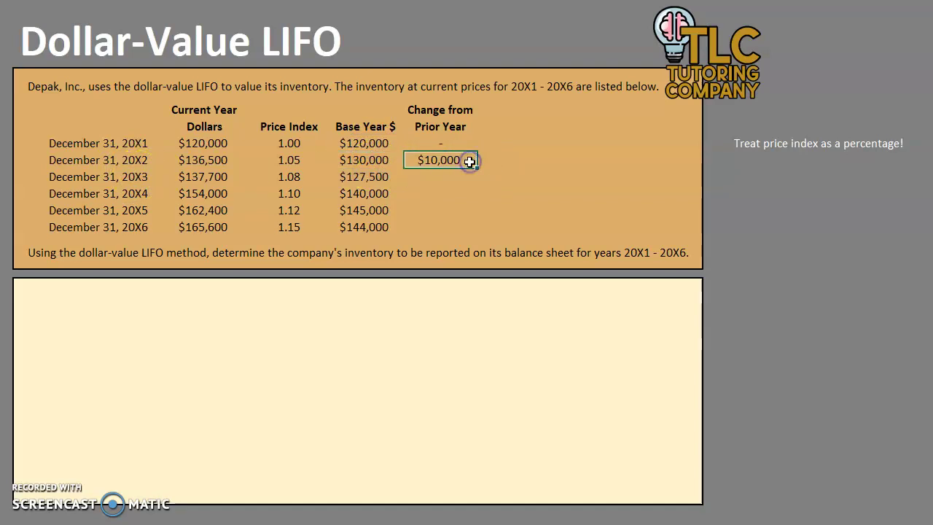
pyautogui.moveTo(478, 169); pyautogui.dragTo(477, 184)
pyautogui.click(444, 182)
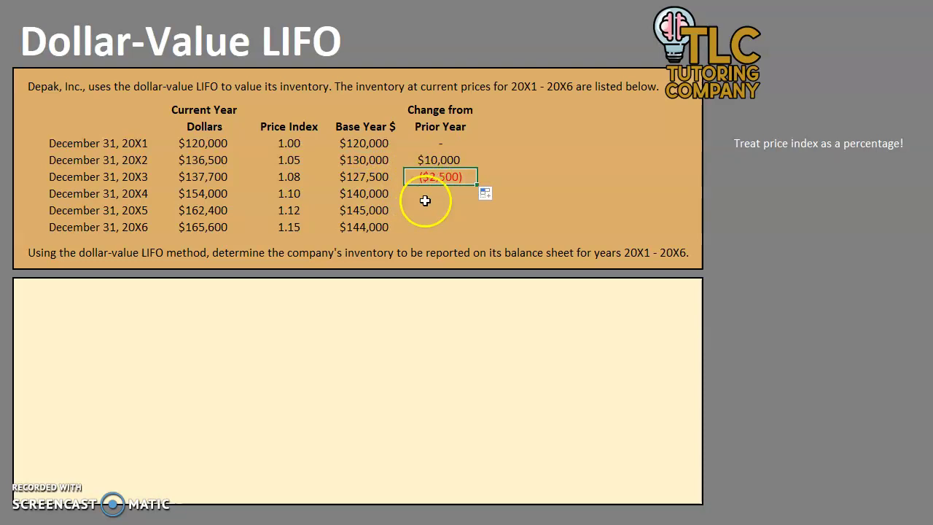
pyautogui.moveTo(476, 188); pyautogui.dragTo(480, 229)
pyautogui.click(466, 195)
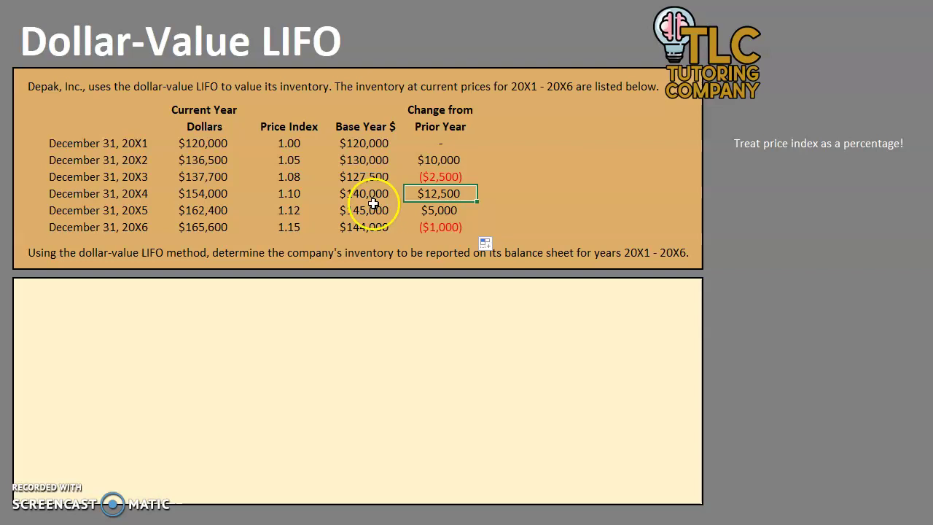
pyautogui.click(517, 209)
pyautogui.click(610, 193)
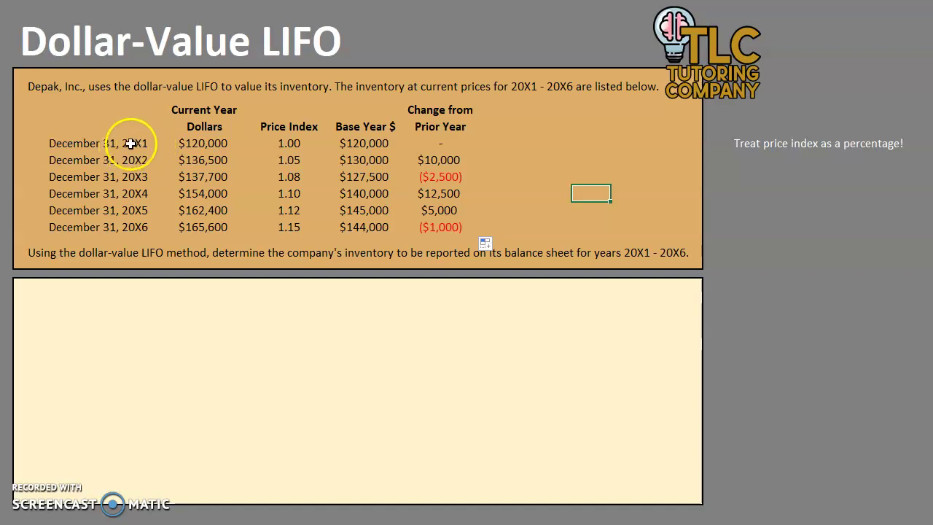
# Lay out the 20X1 line as $120,000 X 1.00 = after fixing a stray =H formula
pyautogui.click(52, 286)
pyautogui.click(35, 301)
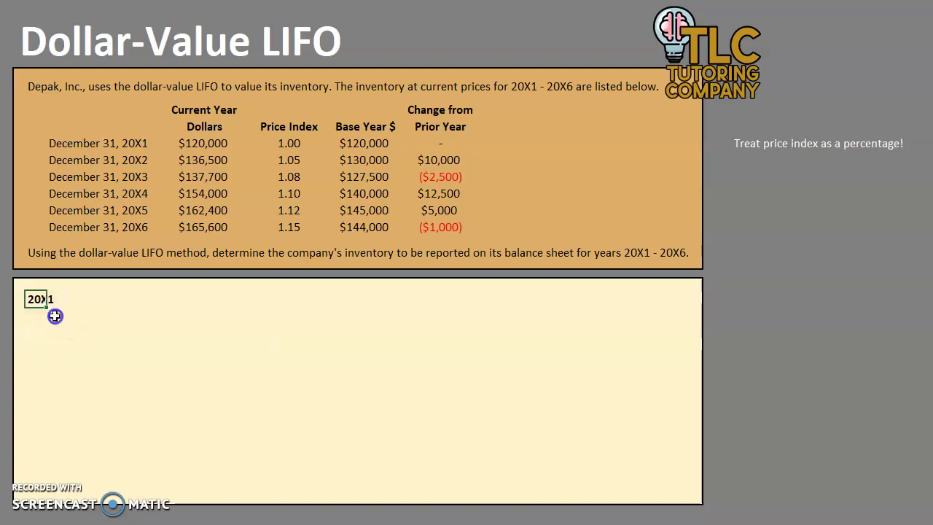
pyautogui.click(57, 316)
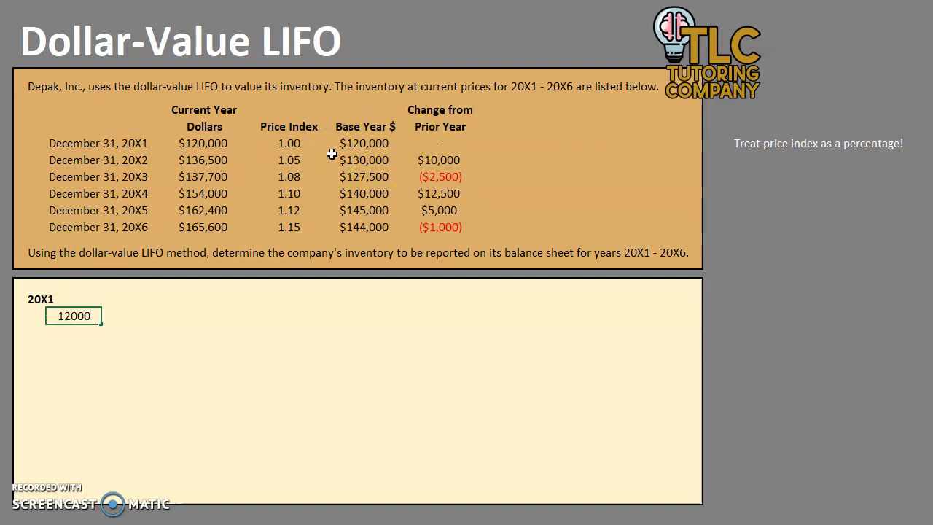
pyautogui.press('Tab')
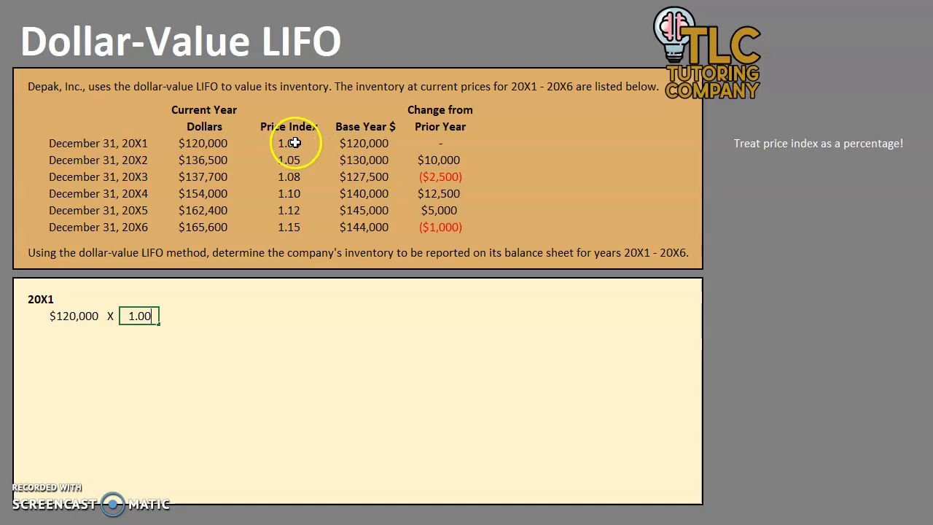
pyautogui.click(169, 319)
pyautogui.write('=')
pyautogui.click(190, 316)
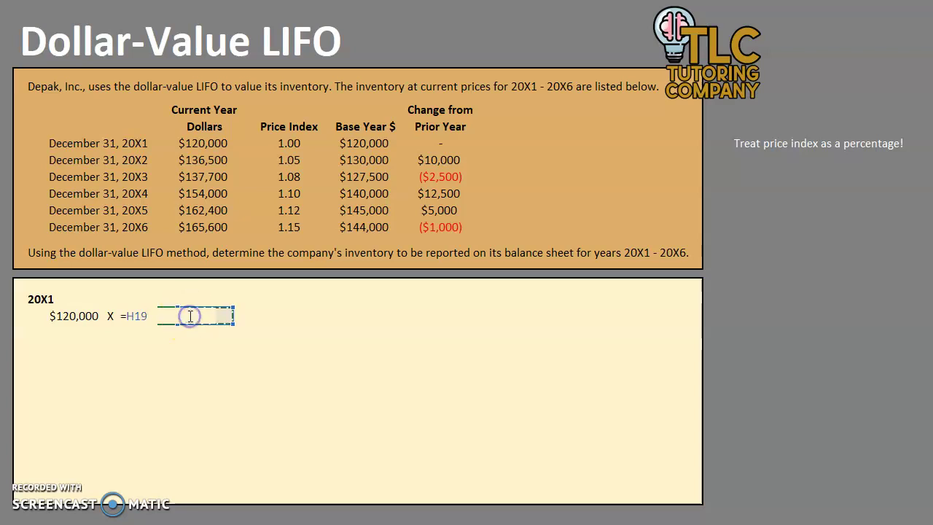
pyautogui.press('BackSpace')
pyautogui.press('Return')
pyautogui.click(172, 316)
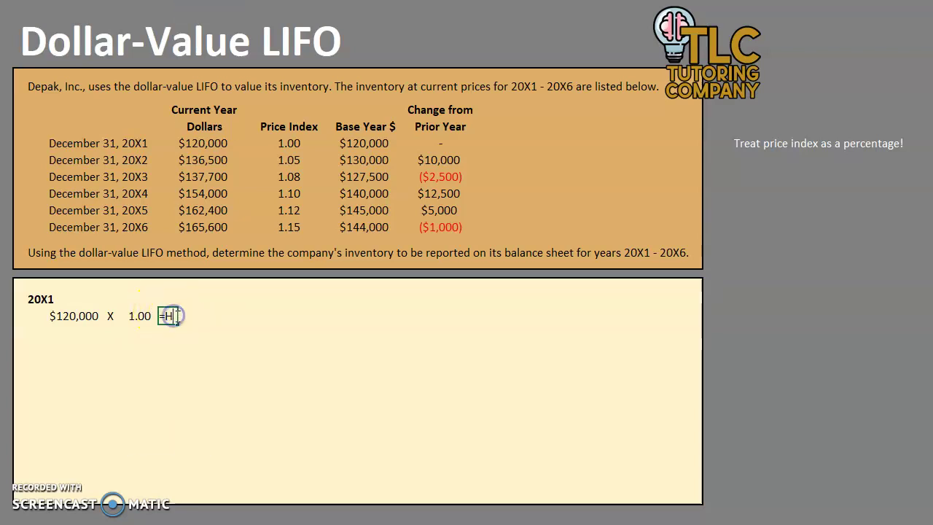
pyautogui.click(199, 313)
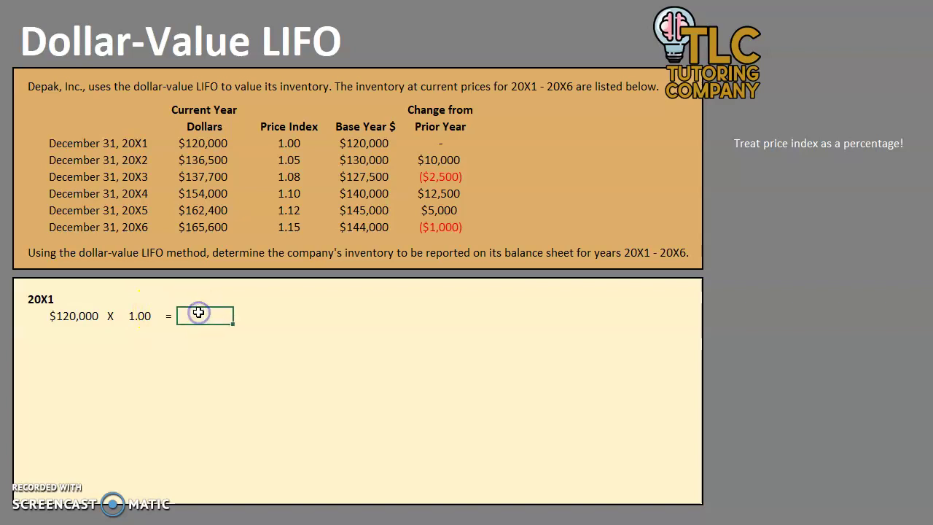
# Place the $120,000 result after the equals sign and border $120,000, 1.00 and the result
pyautogui.write('120000*1')
pyautogui.press('Return')
pyautogui.moveTo(211, 322); pyautogui.dragTo(162, 319)
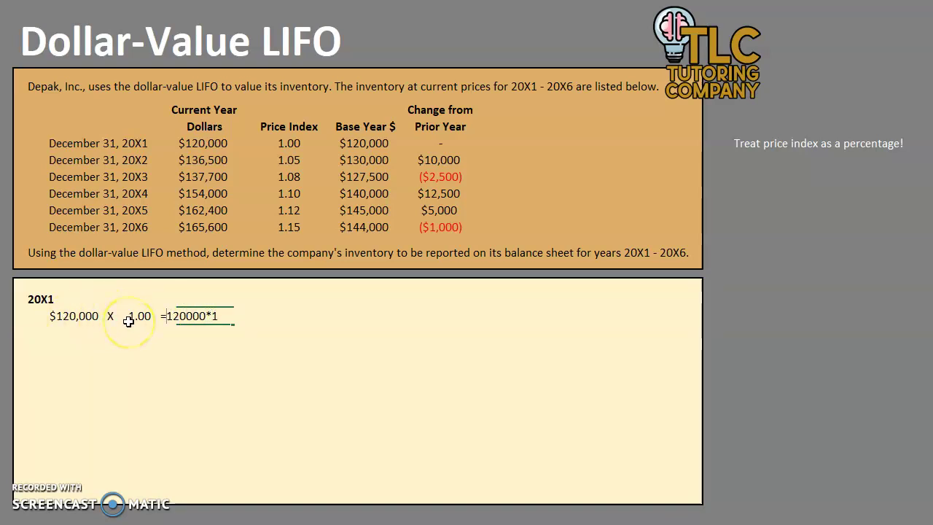
pyautogui.click(188, 315)
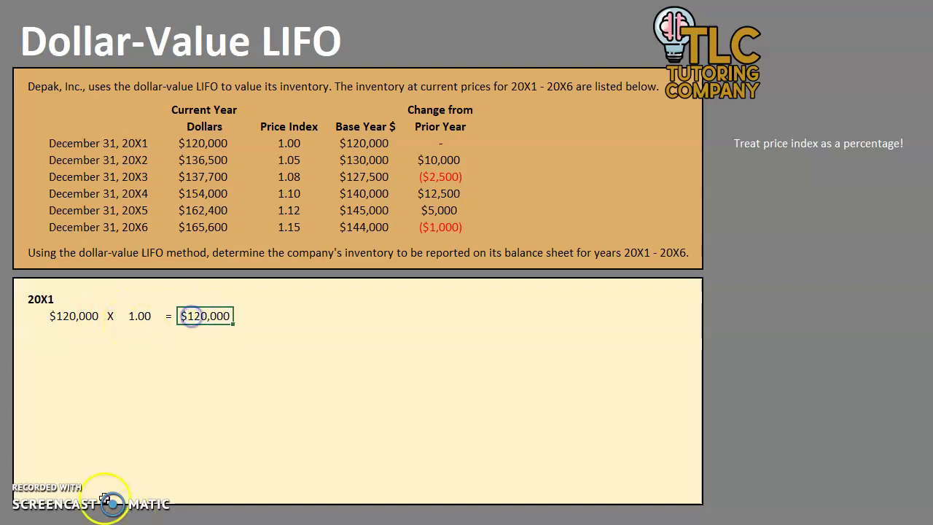
pyautogui.click(73, 315)
pyautogui.click(138, 315)
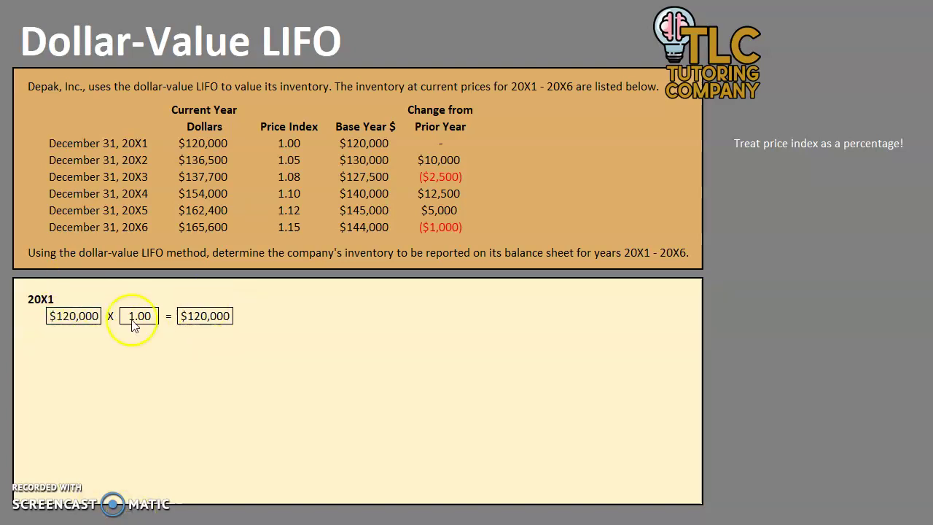
pyautogui.click(188, 328)
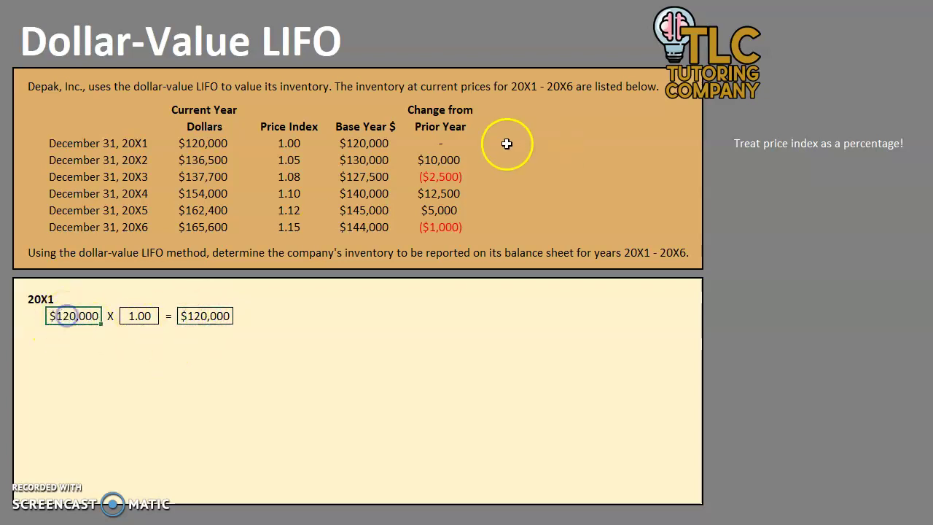
pyautogui.click(288, 145)
pyautogui.click(138, 315)
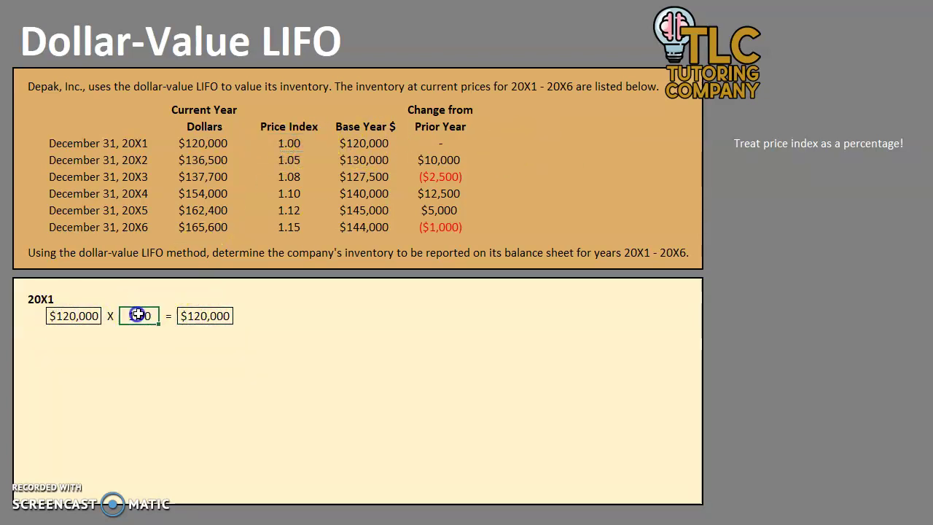
pyautogui.click(73, 348)
pyautogui.click(35, 349)
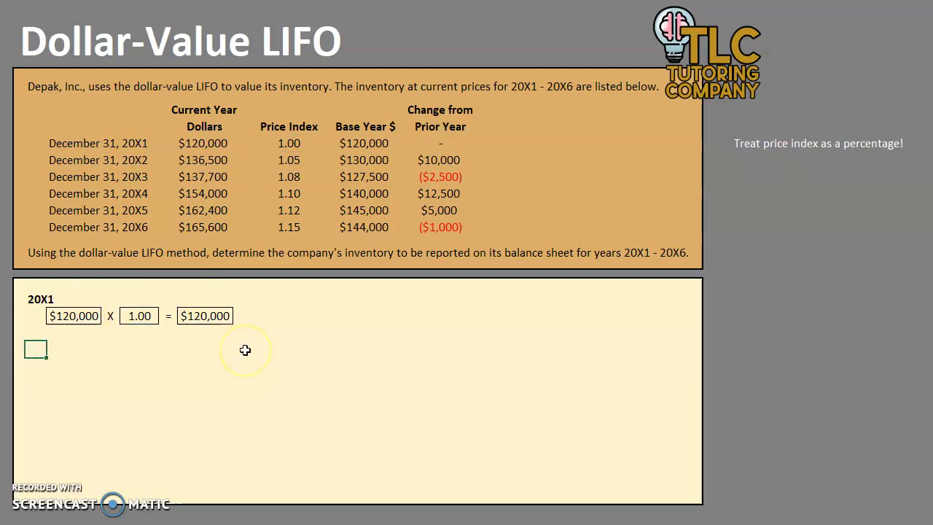